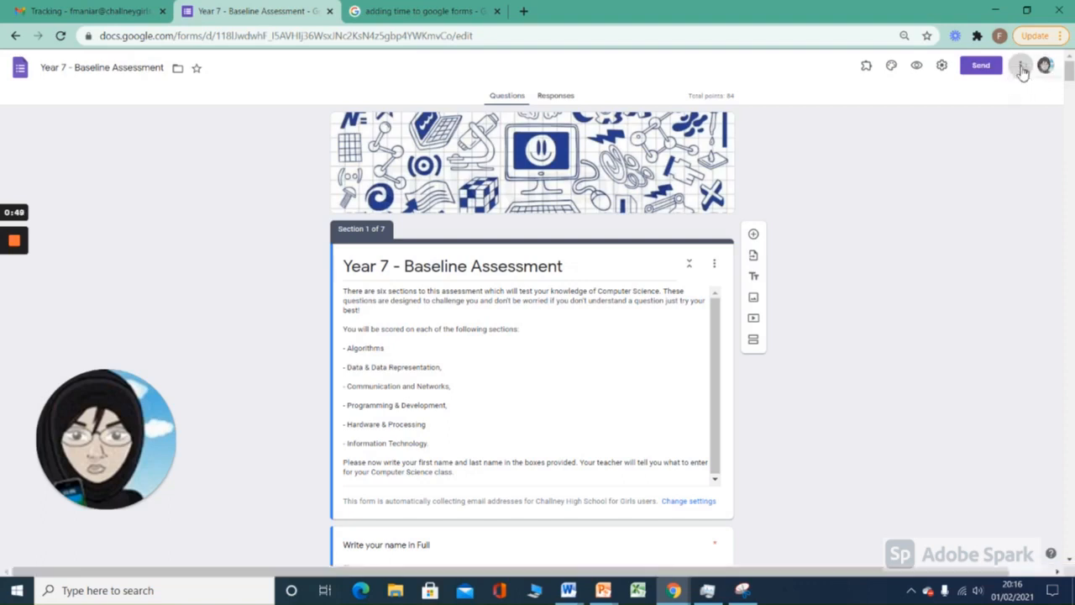
# Step: Browse the add-ons available for the form, view the formLimiter listing, and close the marketplace
pyautogui.click(1021, 70)
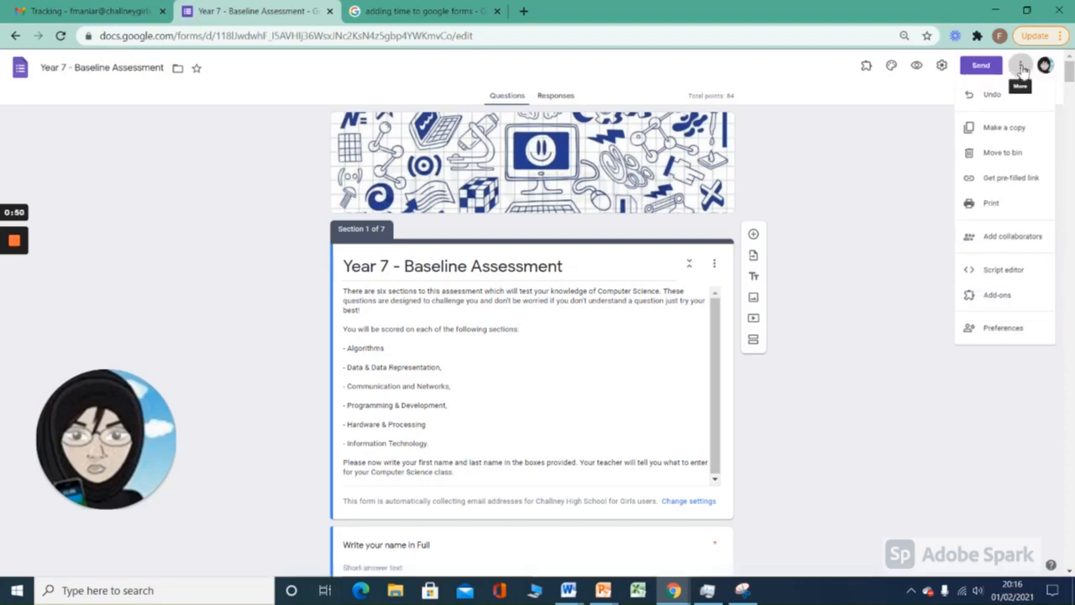
pyautogui.click(1009, 299)
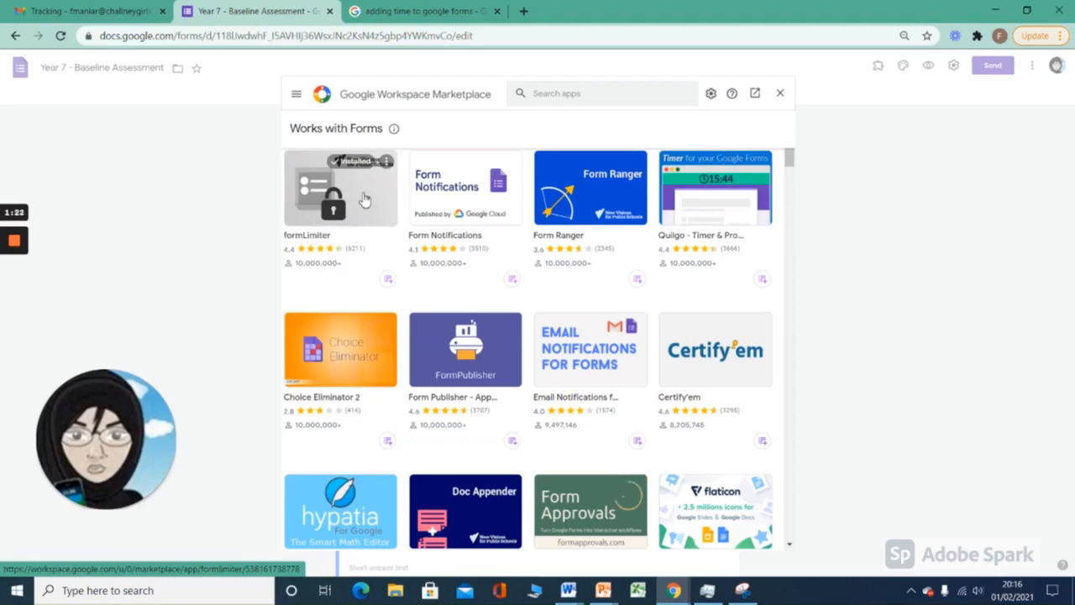
pyautogui.click(364, 198)
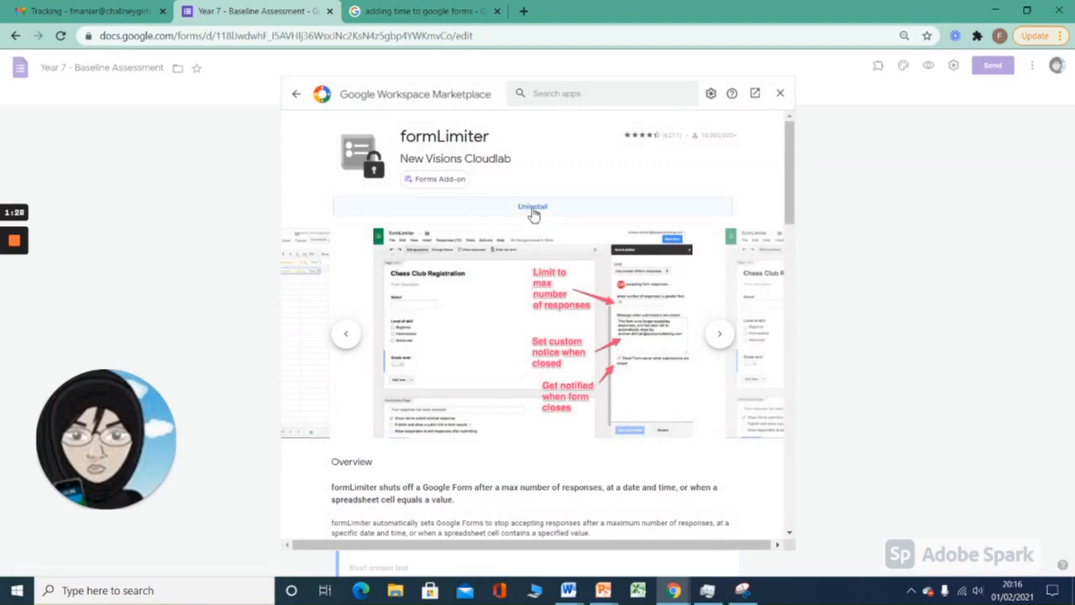
pyautogui.click(781, 95)
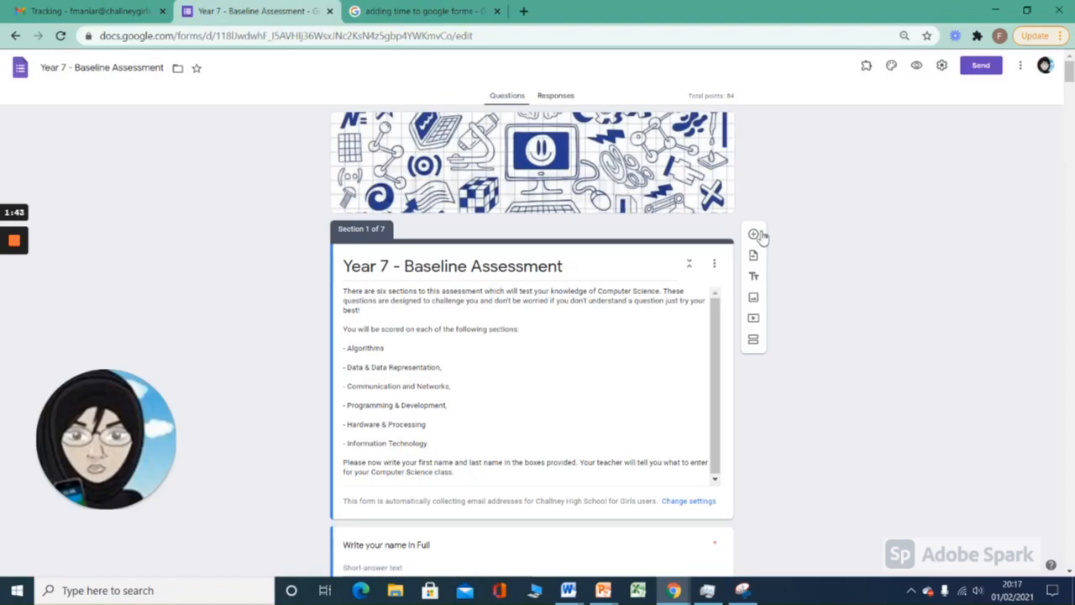
# Step: Open the installed formLimiter add-on on the Year 7 - Baseline Assessment form to view its options
pyautogui.click(867, 67)
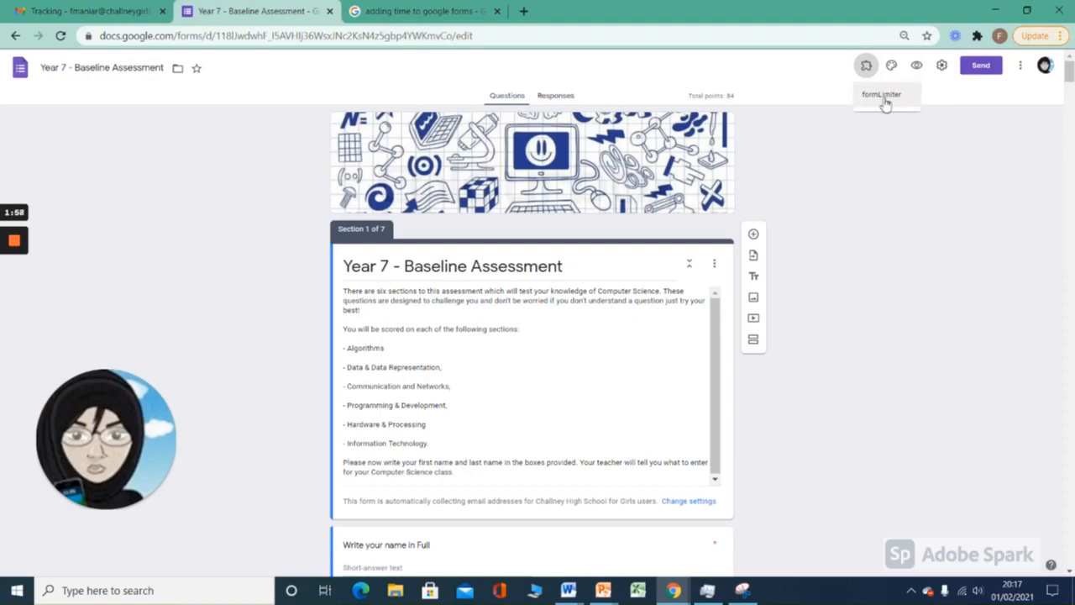
pyautogui.click(881, 98)
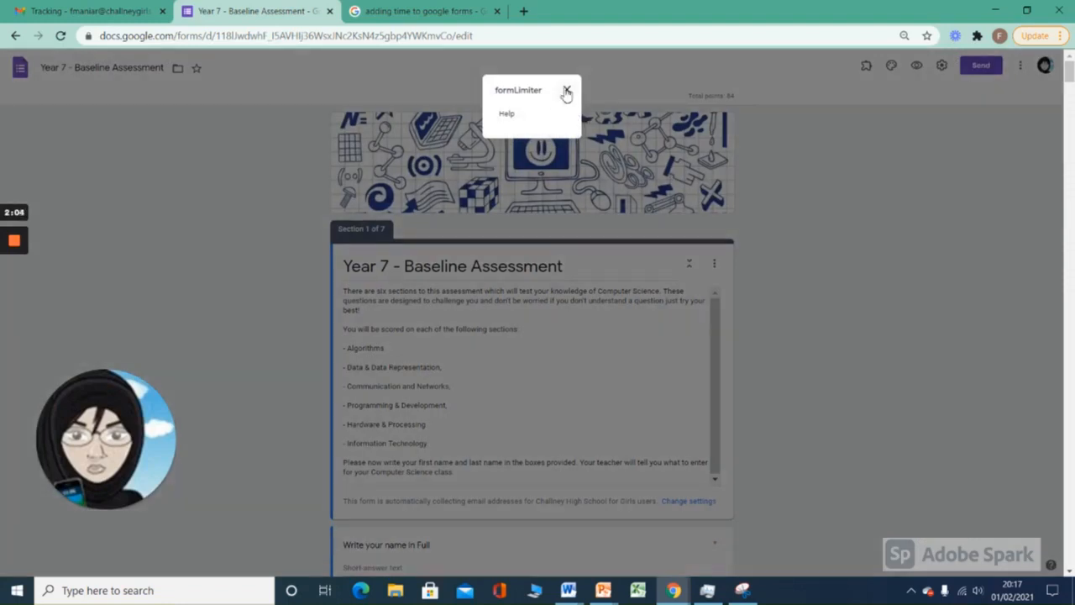
pyautogui.click(567, 90)
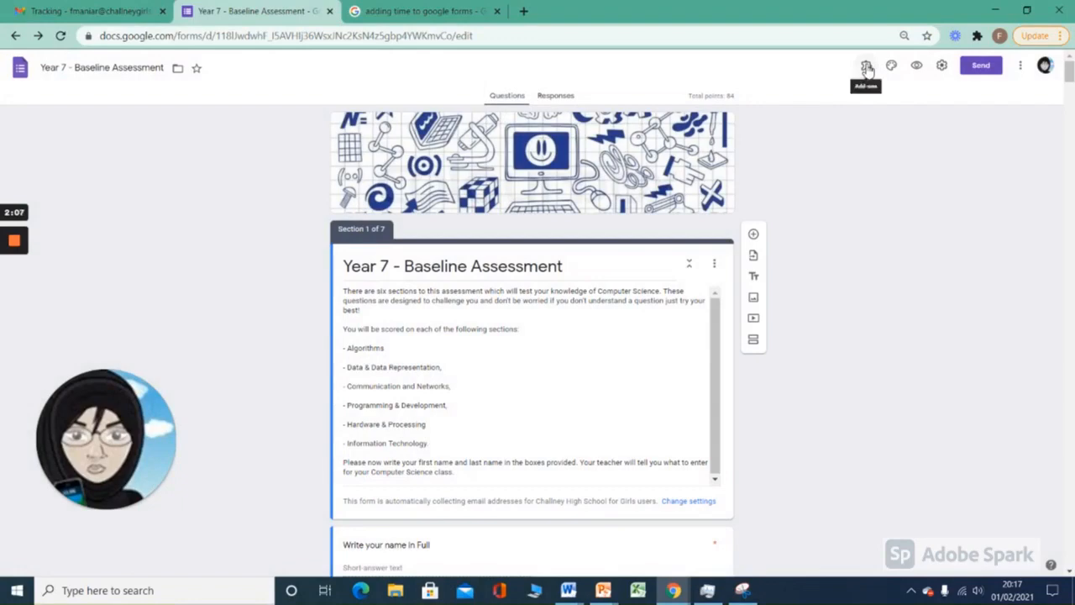
pyautogui.click(867, 67)
pyautogui.click(889, 97)
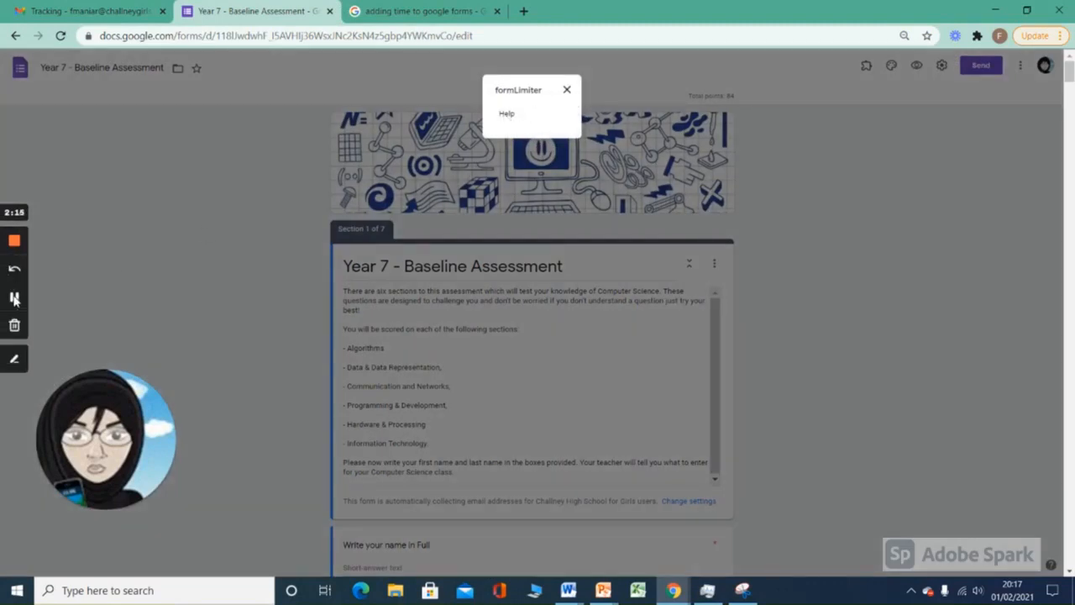
pyautogui.click(15, 299)
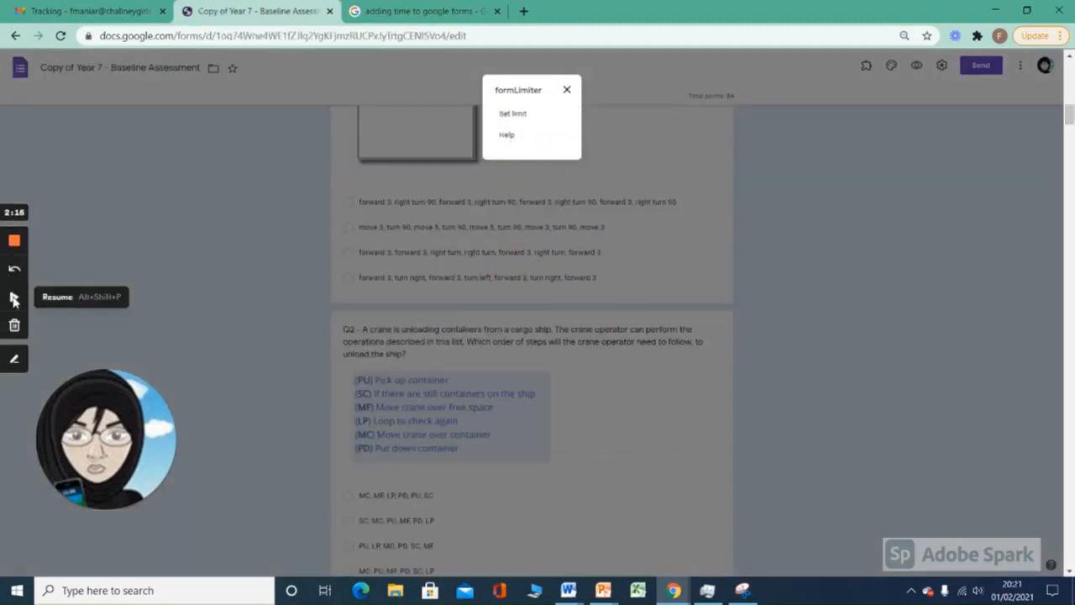
pyautogui.click(14, 299)
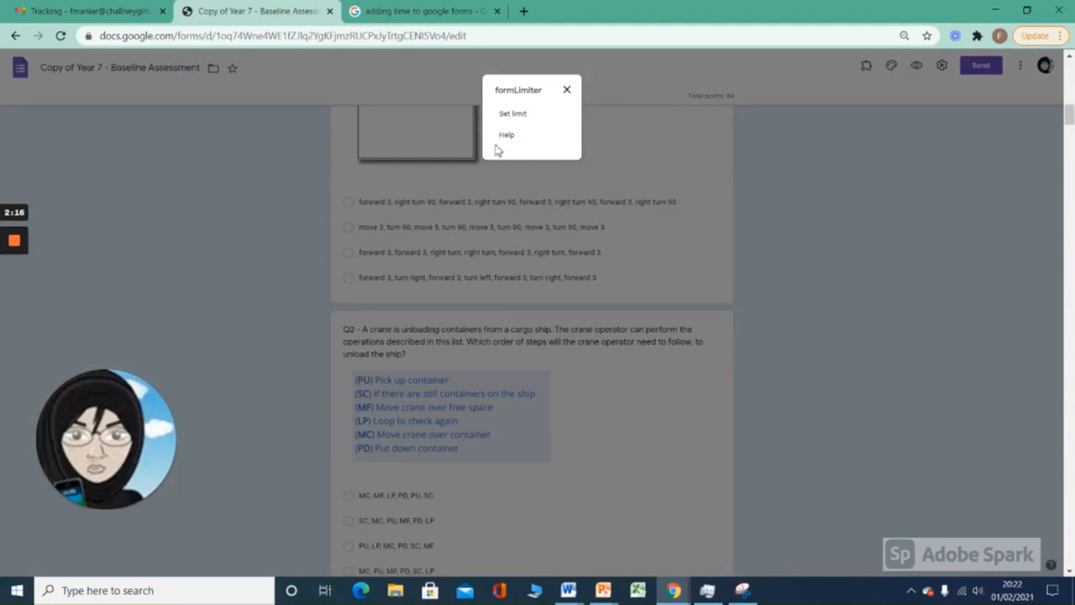
# Step: Start setting a formLimiter limit, with the limit type date and time and the due date 02/04/2021
pyautogui.click(513, 114)
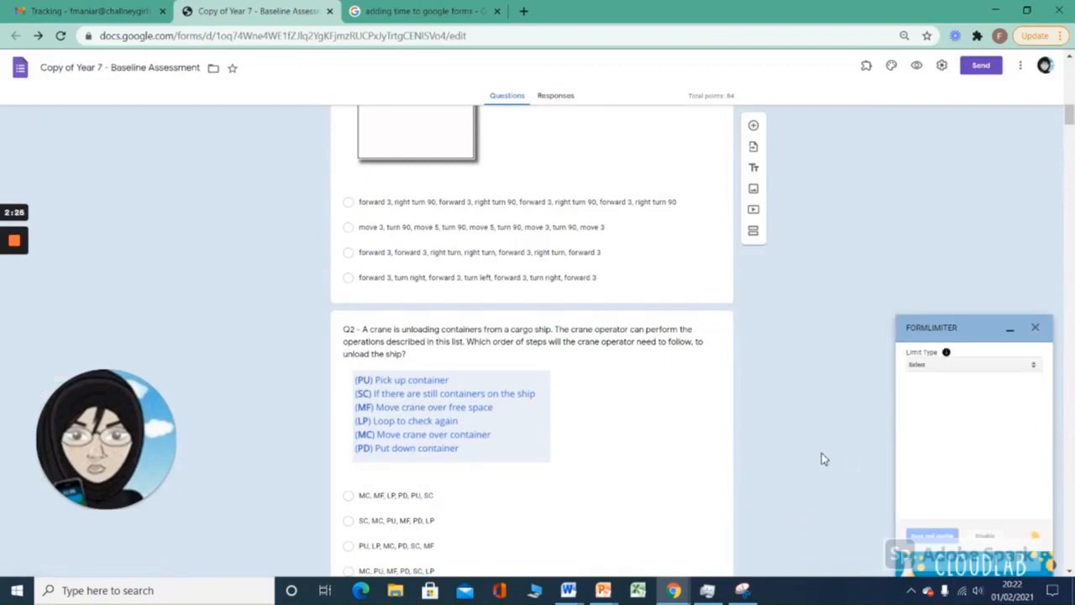
pyautogui.click(1035, 367)
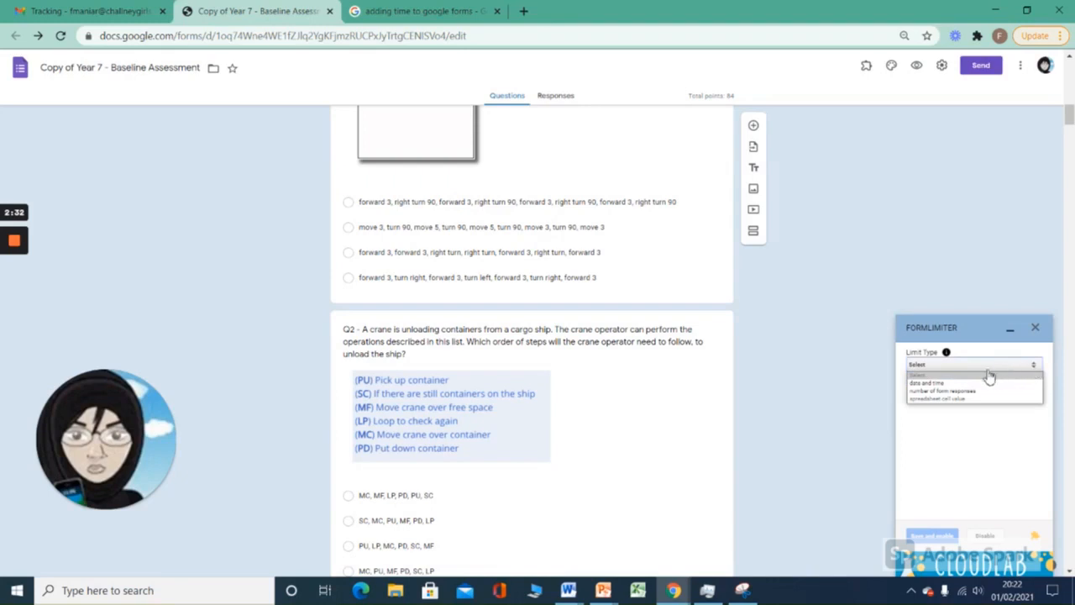
pyautogui.click(933, 385)
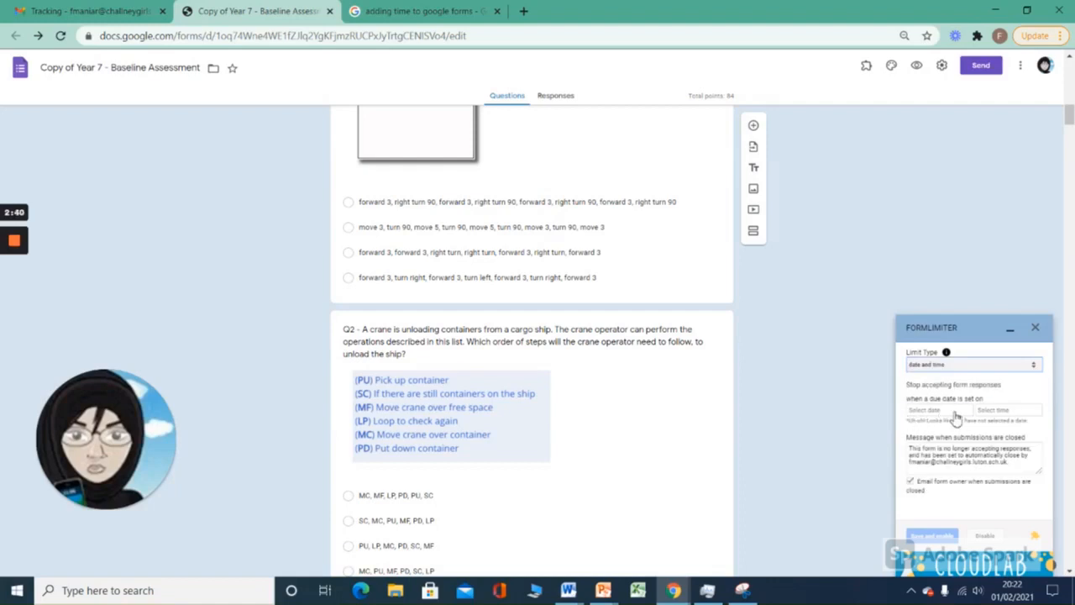
pyautogui.click(956, 418)
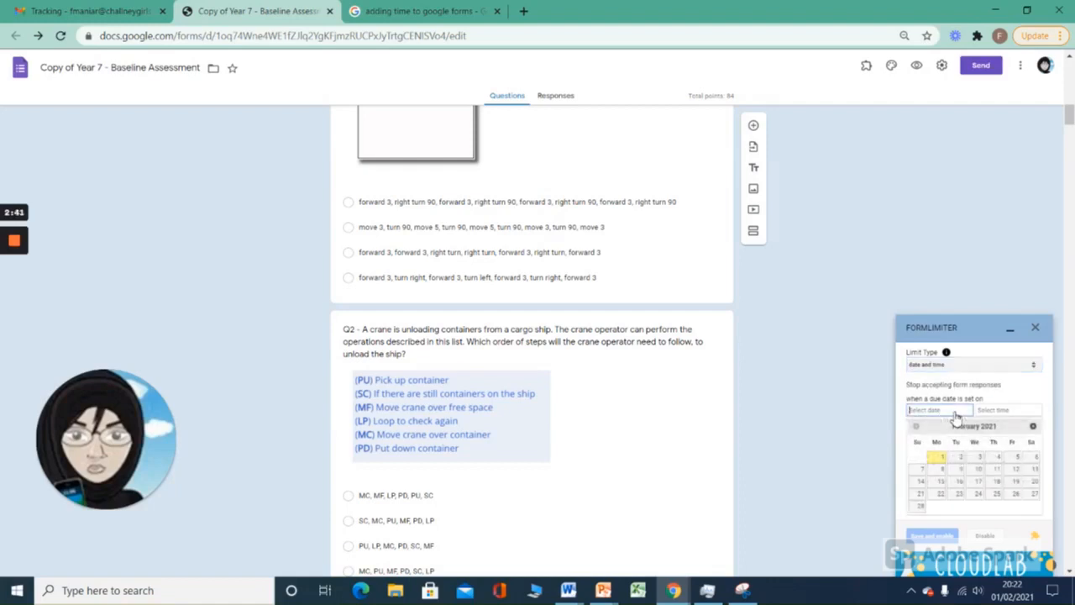
pyautogui.click(997, 459)
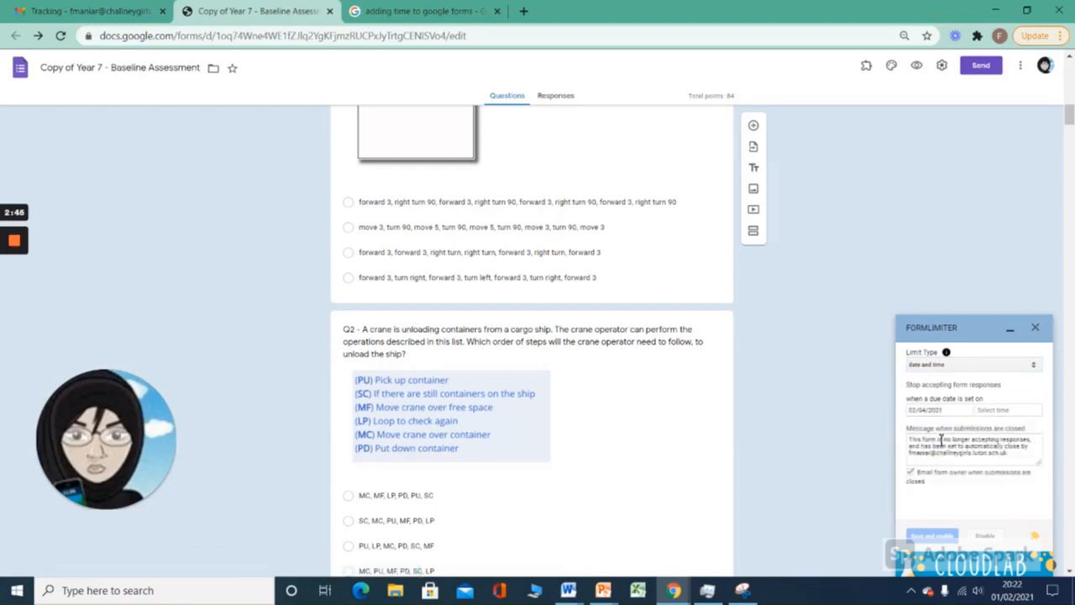
# Step: Set the closing time of the form to 3:20 PM, then save and enable the limit
pyautogui.click(1014, 413)
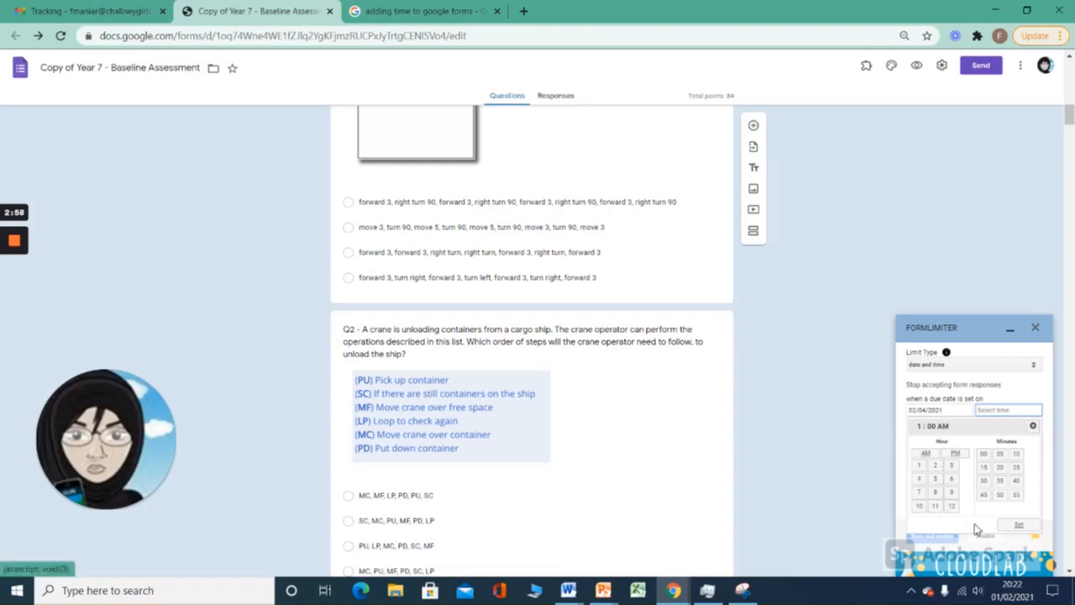
pyautogui.click(954, 467)
pyautogui.click(956, 455)
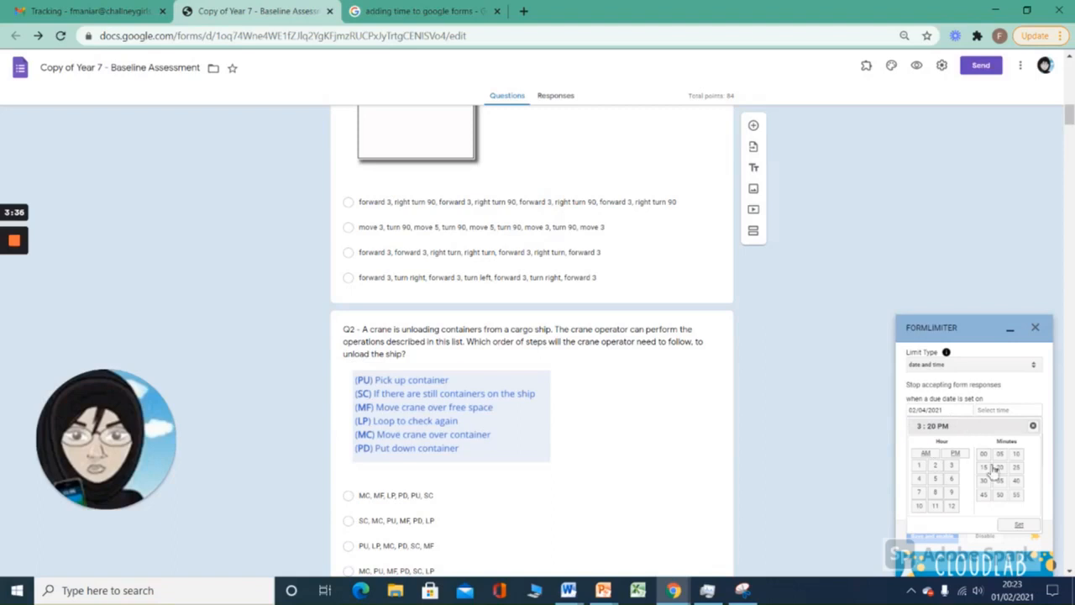
pyautogui.click(1020, 526)
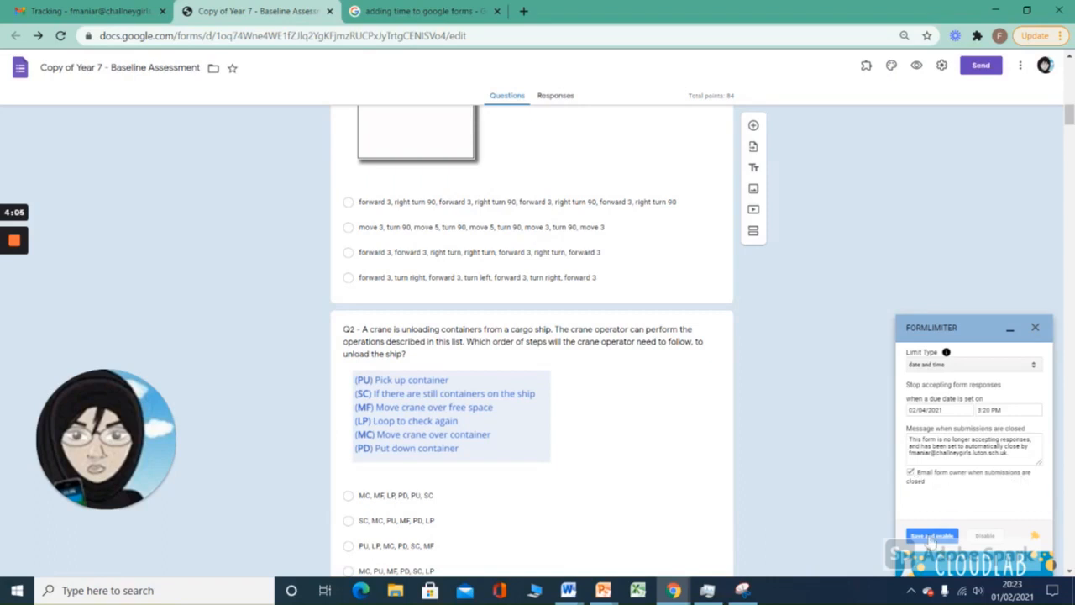
pyautogui.click(932, 538)
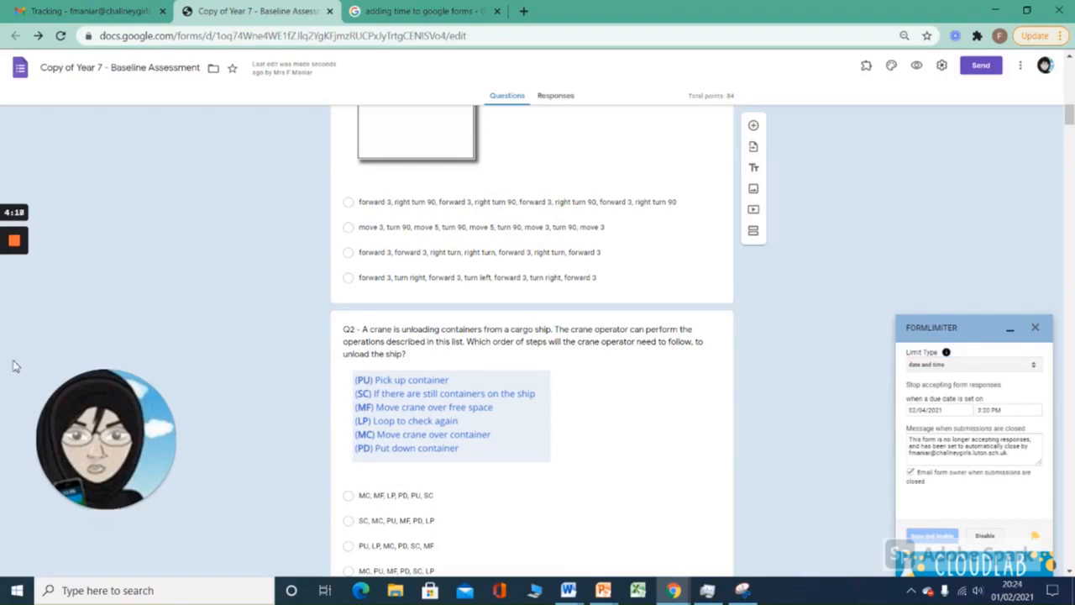
pyautogui.moveTo(8, 277)
pyautogui.click(13, 300)
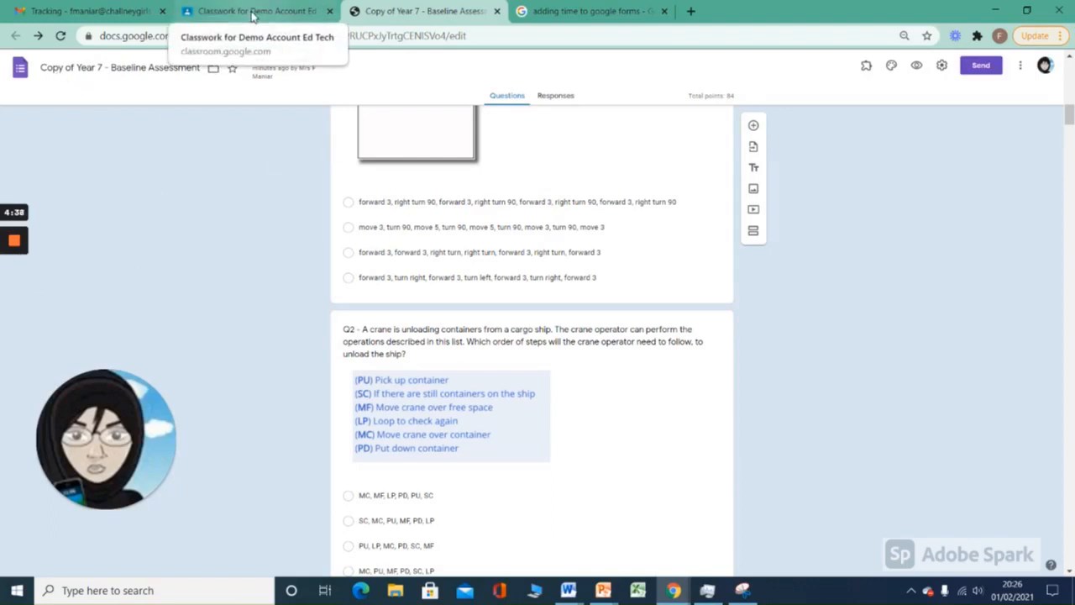
# Step: Switch to Google Classroom and create an assignment titled "Baseline Test" in the Demo Account class
pyautogui.click(252, 12)
pyautogui.click(320, 126)
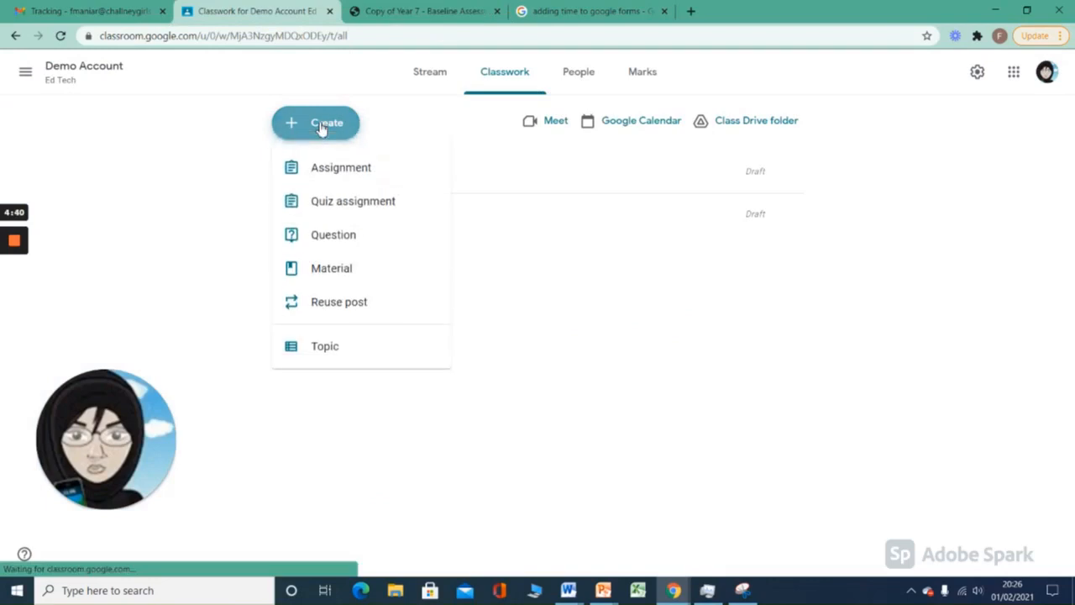
pyautogui.click(348, 171)
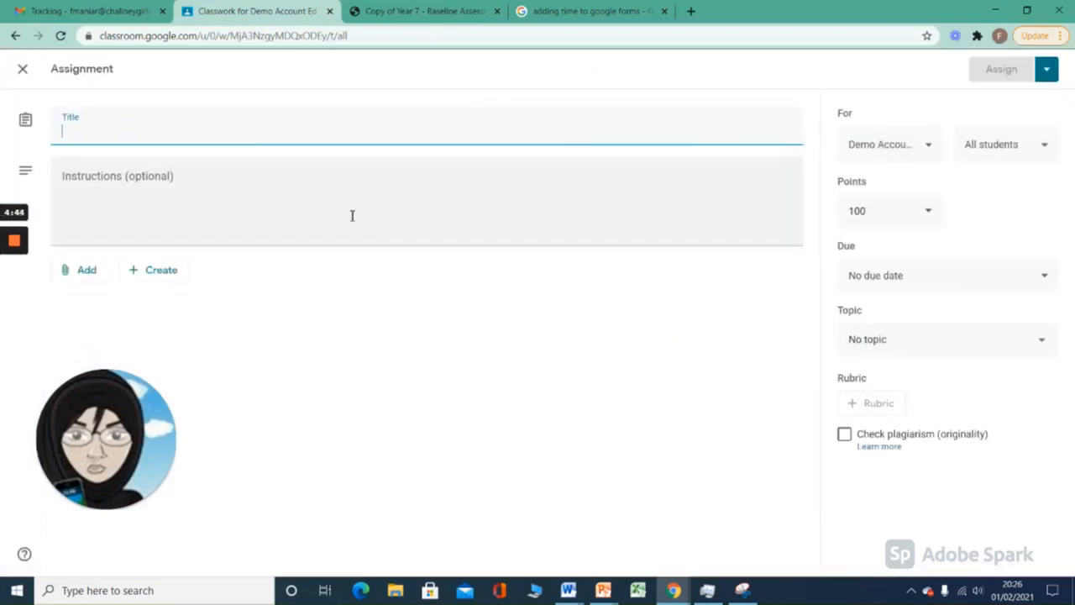
pyautogui.write('Baseliner')
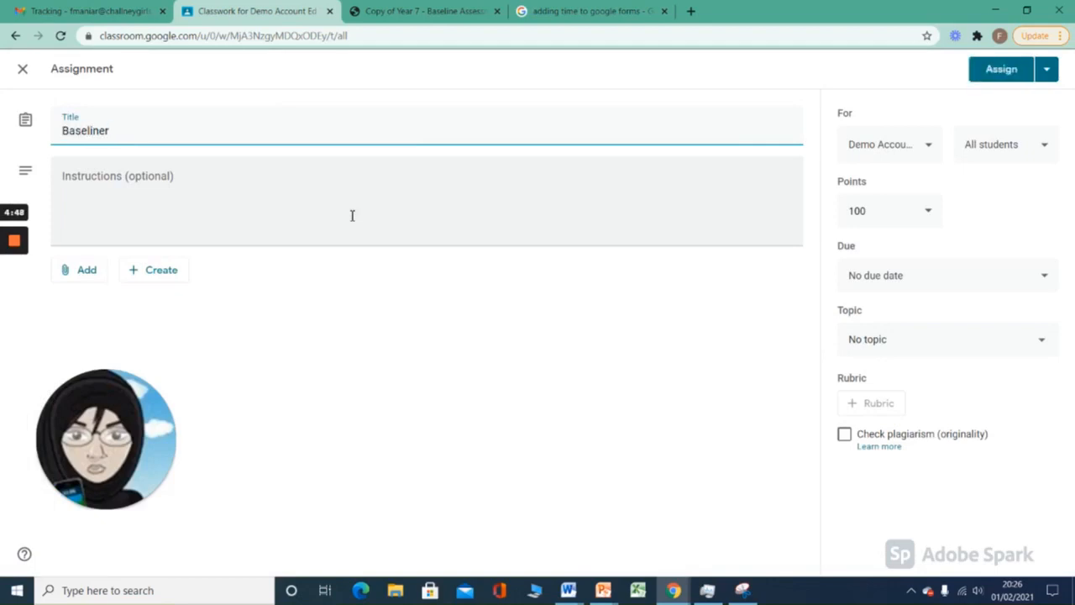
pyautogui.write(' YTest')
pyautogui.press('BackSpace')
pyautogui.press('BackSpace')
pyautogui.press('BackSpace')
pyautogui.write('est')
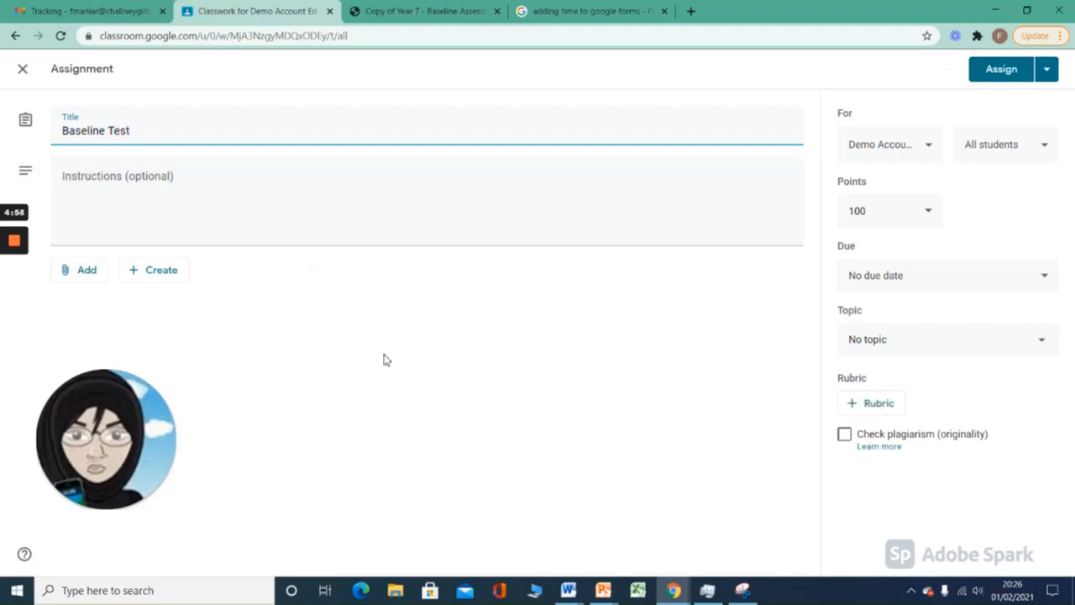
# Step: Attach the form Copy of Year 7 - Baseline Assessment from Google Drive to the assignment
pyautogui.click(84, 273)
pyautogui.click(113, 299)
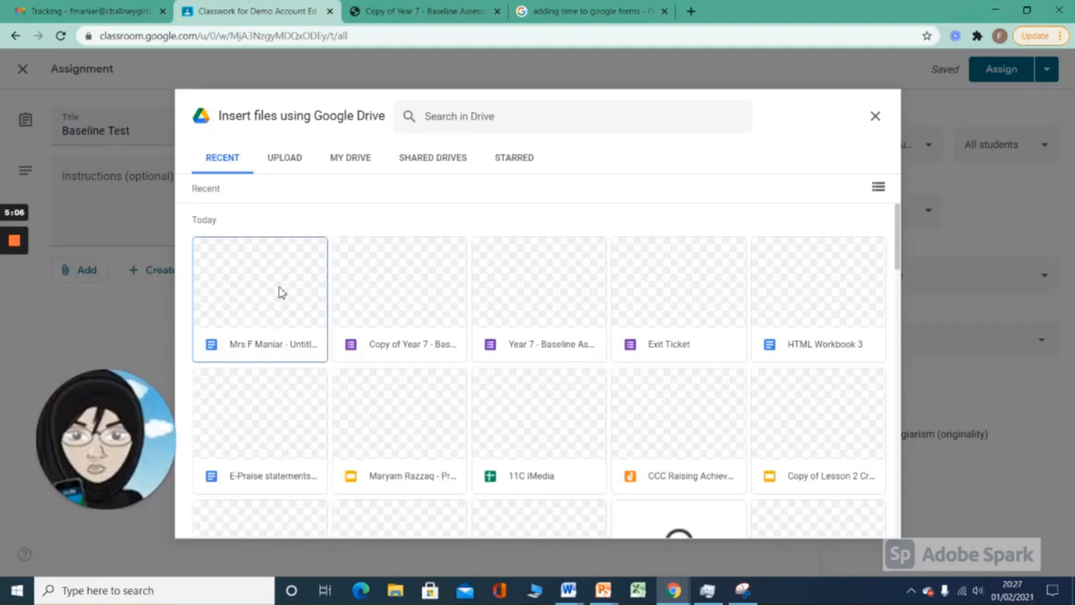
pyautogui.click(387, 291)
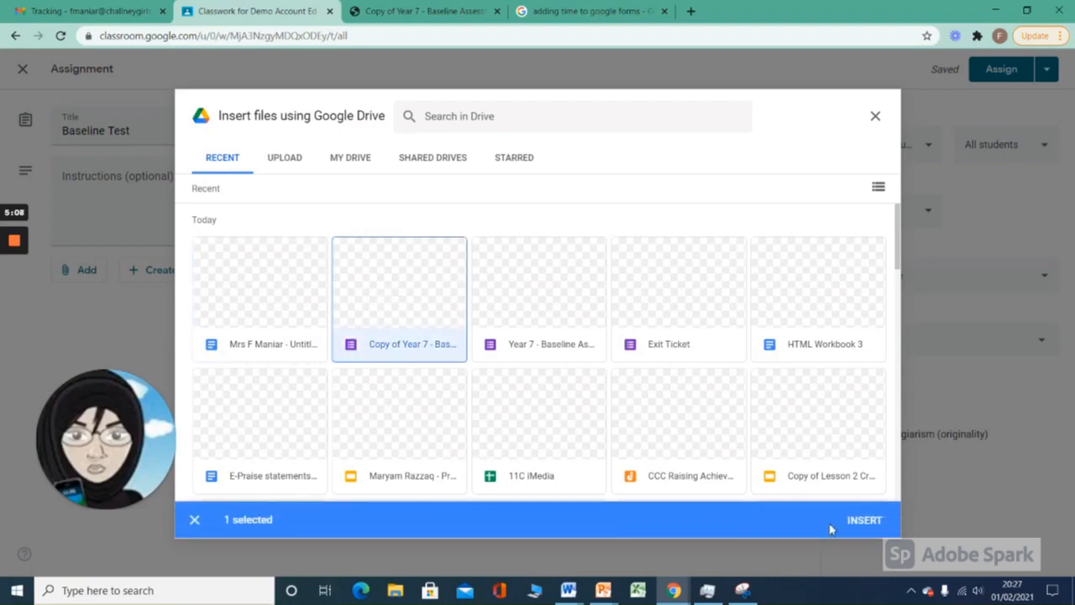
pyautogui.click(865, 521)
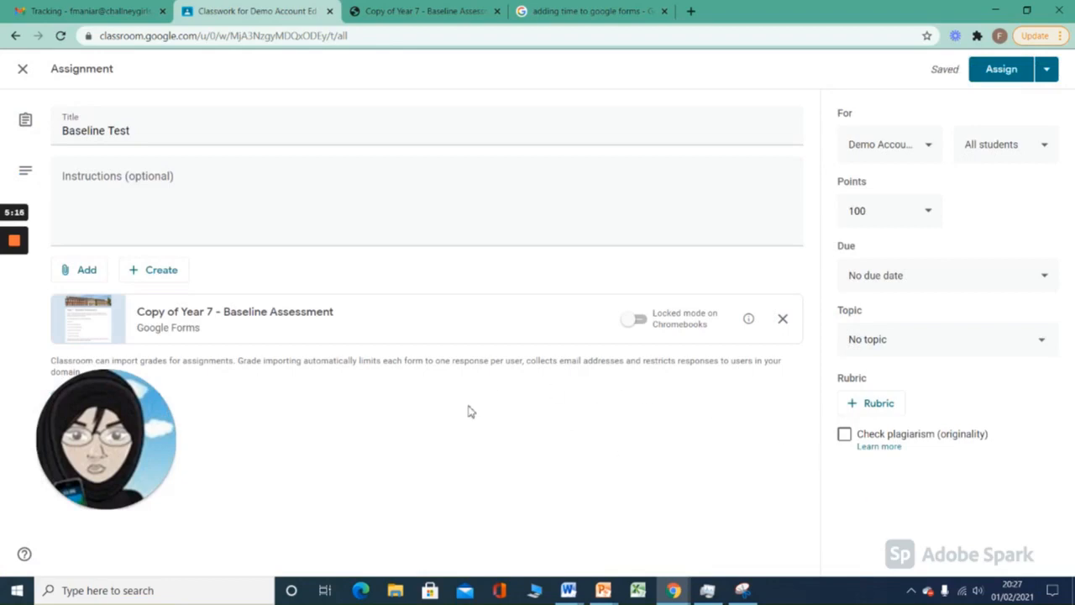
# Step: Schedule the Baseline Test assignment for 4 Feb 2021 at 2.20
pyautogui.click(1048, 73)
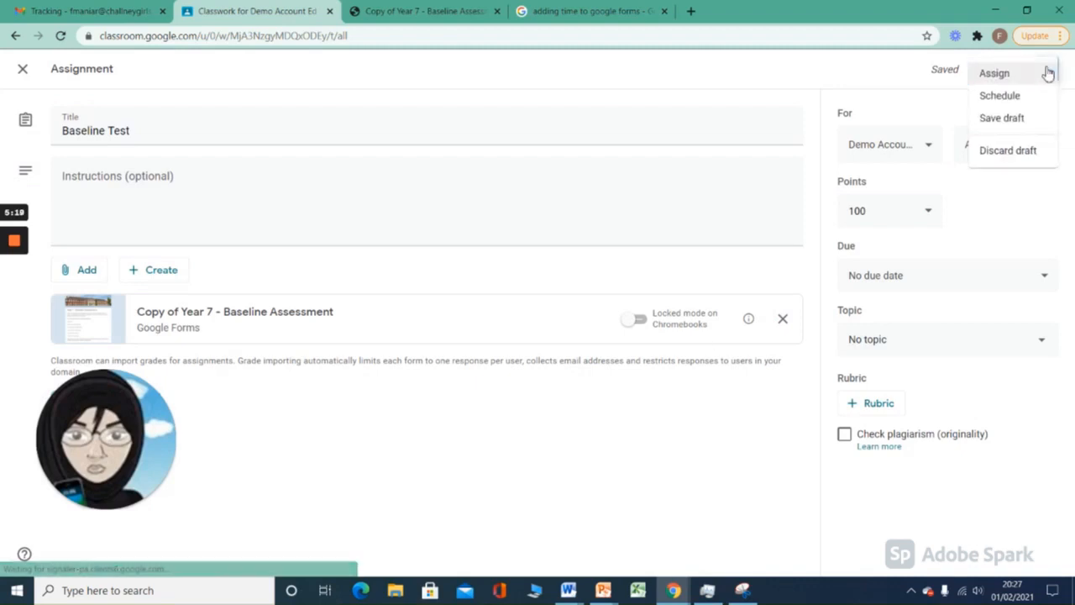
pyautogui.click(999, 96)
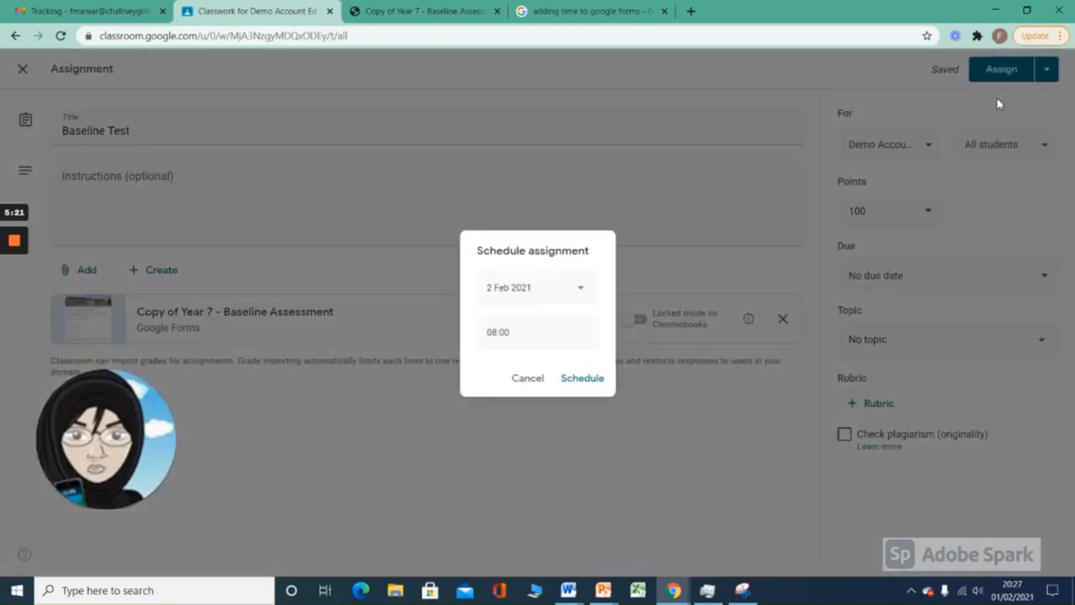
pyautogui.click(584, 290)
pyautogui.click(560, 356)
pyautogui.moveTo(484, 332); pyautogui.dragTo(517, 332)
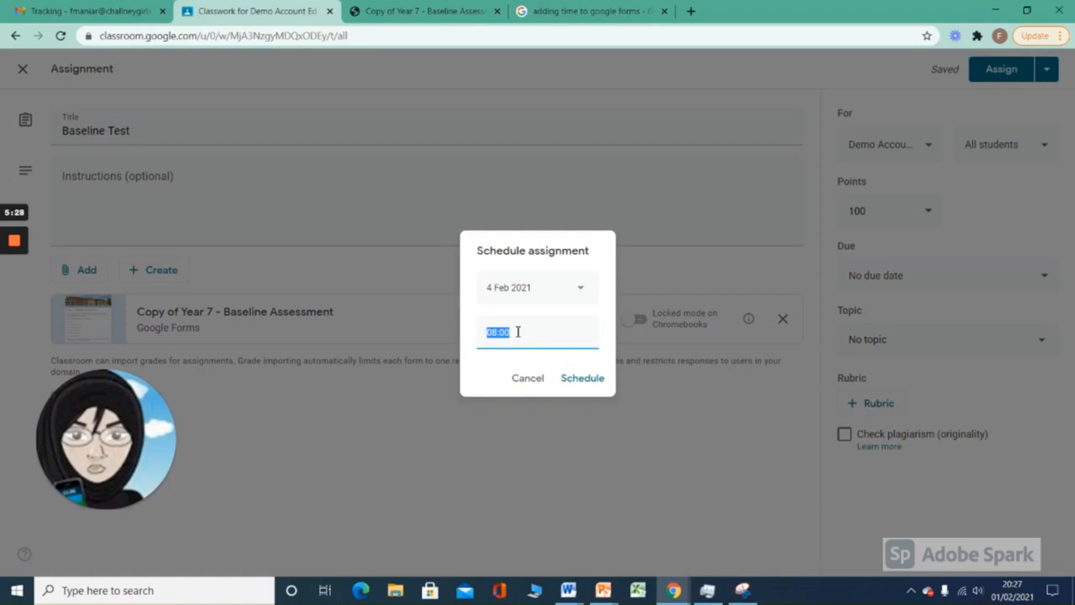
pyautogui.write('2.20pm')
pyautogui.click(578, 378)
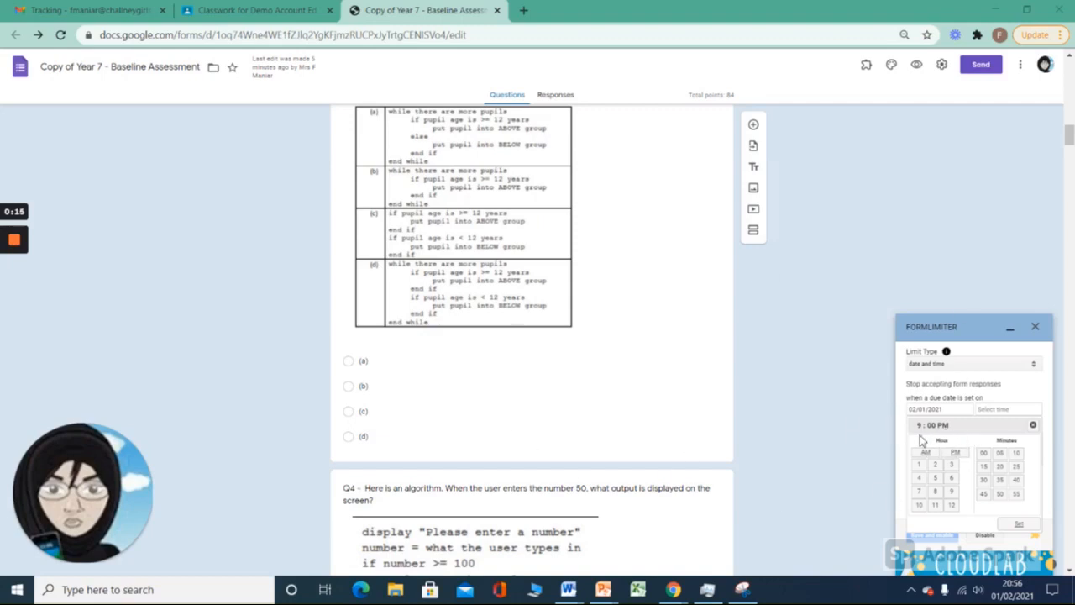
# Step: Set the form's closing time to 9:00 PM for 02/01/2021, save and enable the limit, and close formLimiter
pyautogui.click(1021, 525)
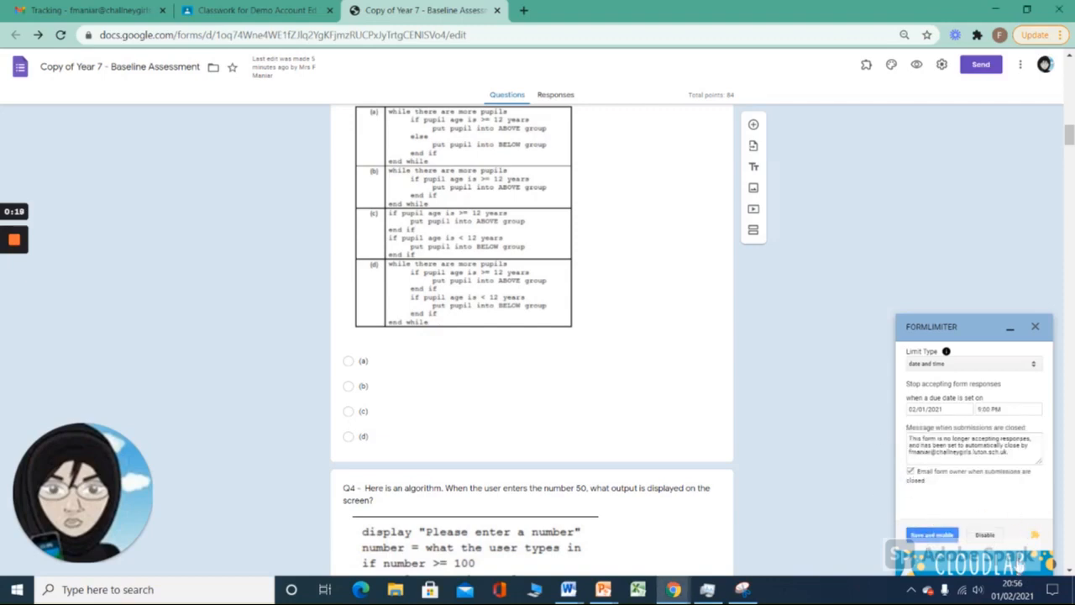
pyautogui.click(927, 540)
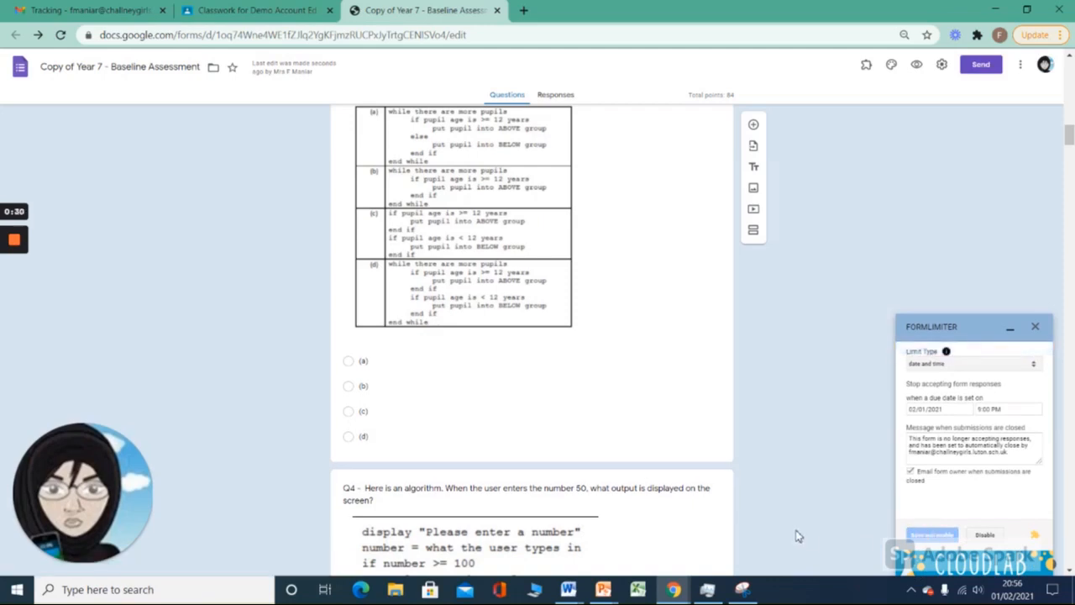
pyautogui.click(1035, 327)
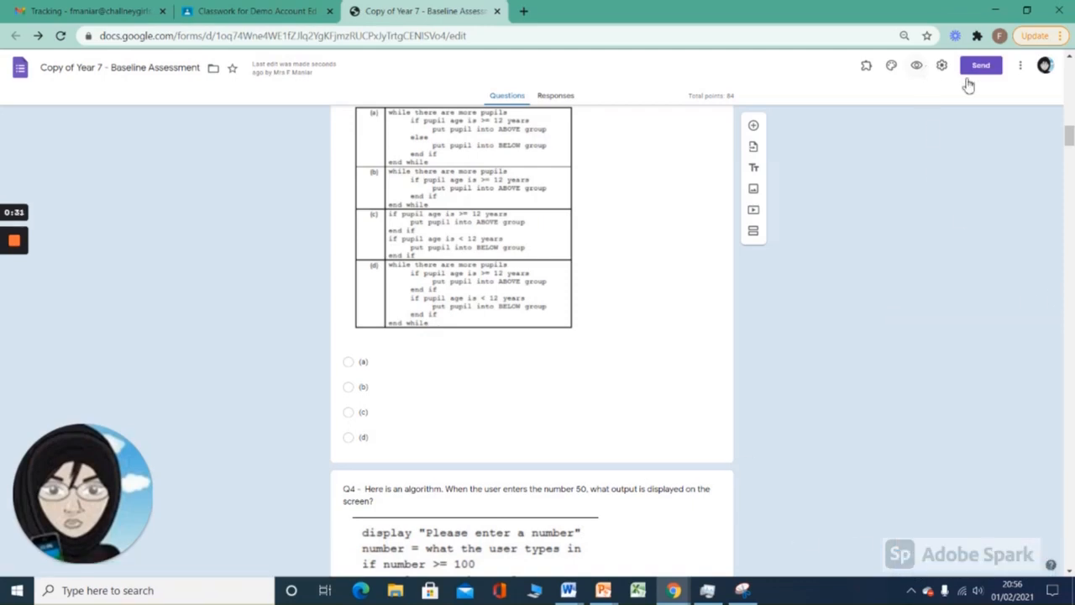
# Step: Open the form's sending options and generate a shortened link to the form
pyautogui.click(983, 66)
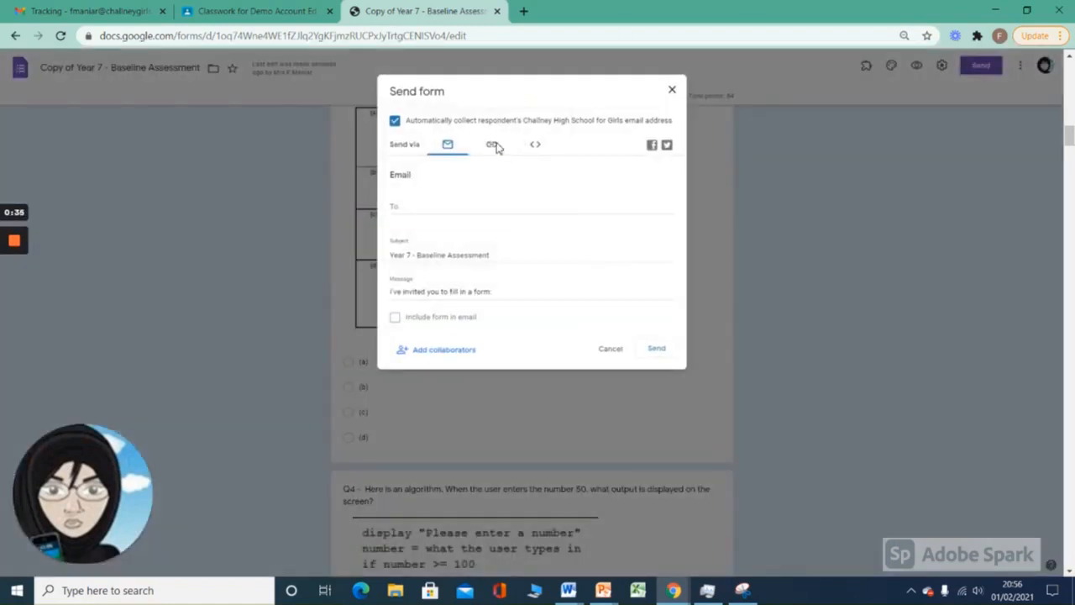
pyautogui.click(494, 146)
pyautogui.click(395, 214)
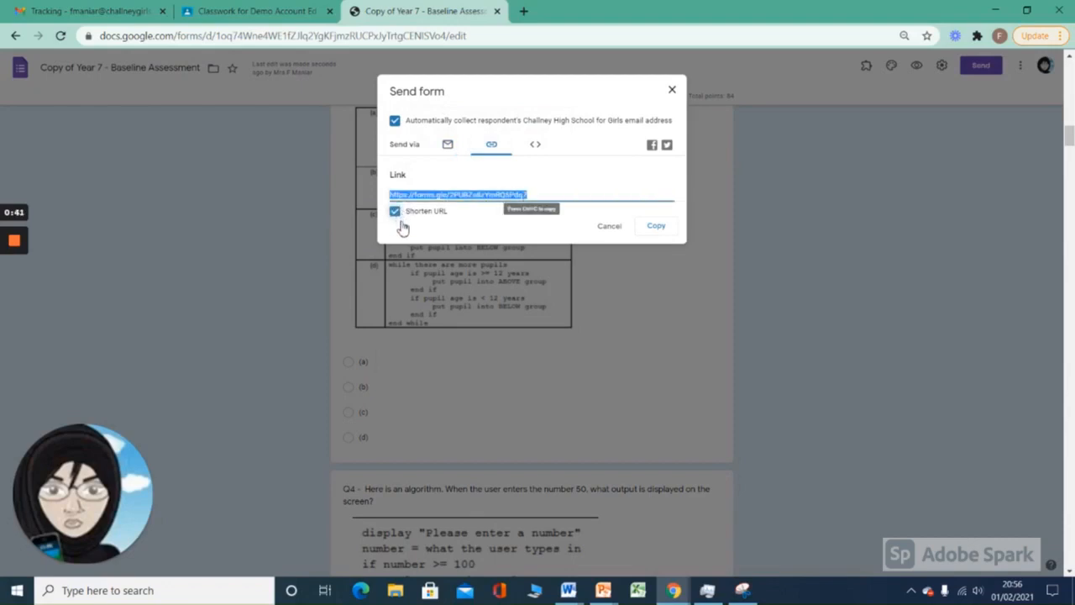
# Step: Open the shortened form link in a new browser tab and look through the first page of the Year 7 - Baseline Assessment
pyautogui.click(524, 11)
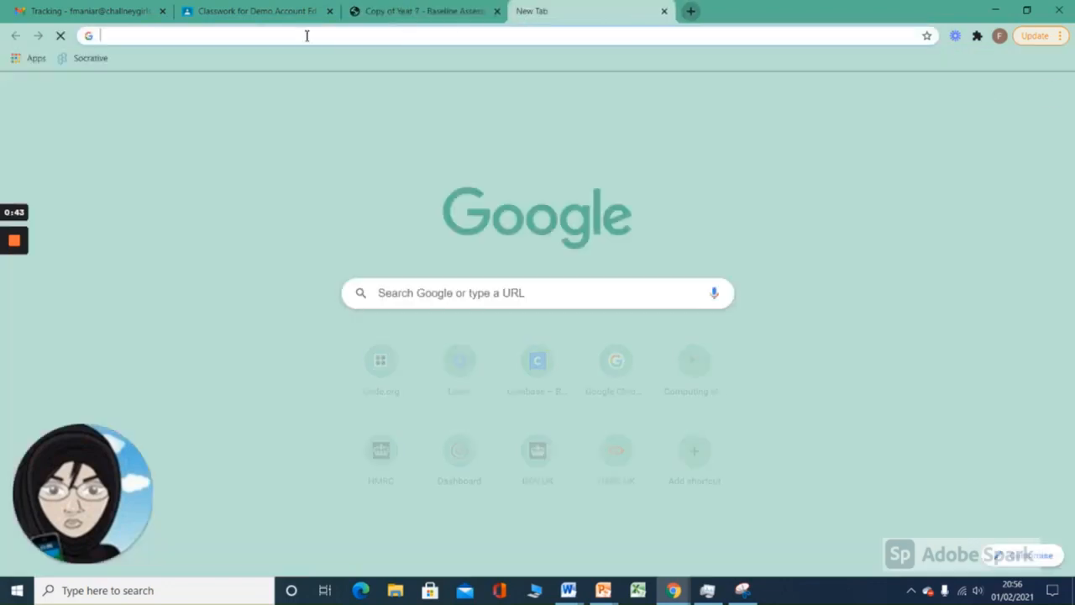
pyautogui.write('https://forms.gle/2PUBZs8zYmRQ5Pdq7')
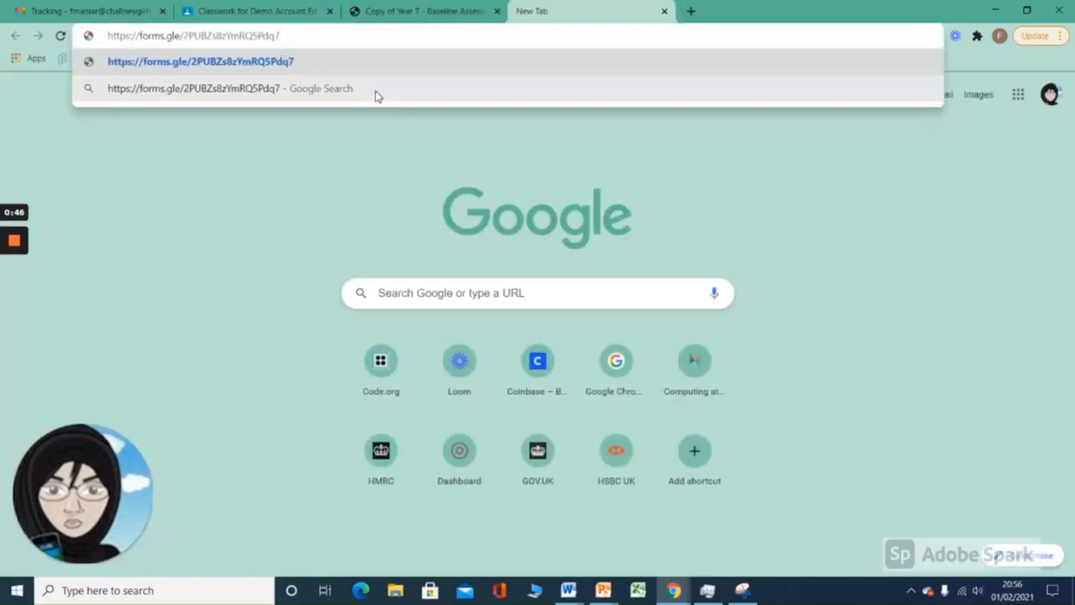
pyautogui.press('Return')
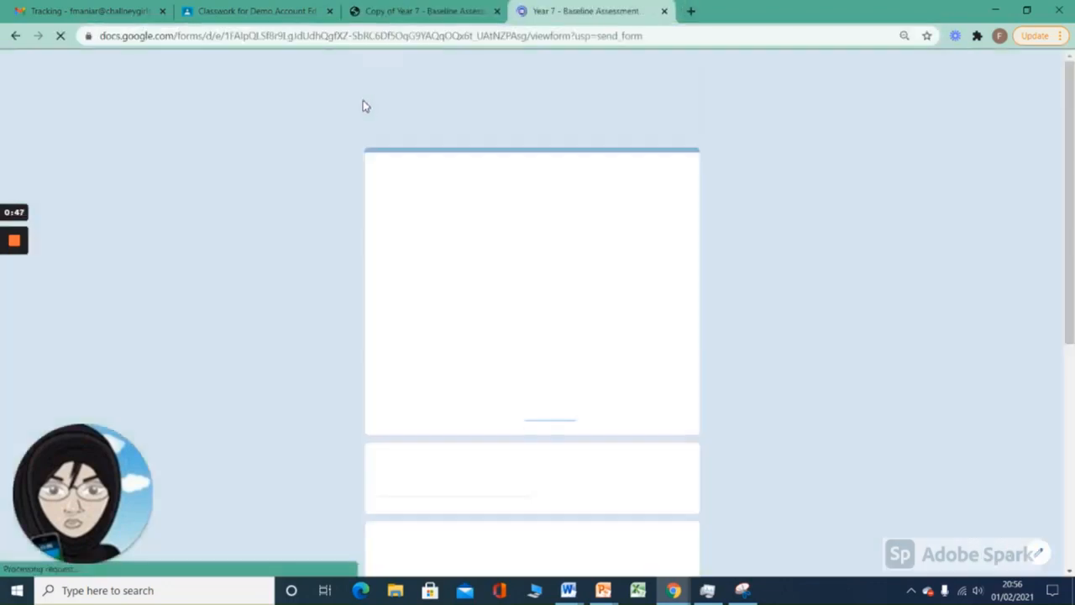
pyautogui.scroll(-3, 792, 275)
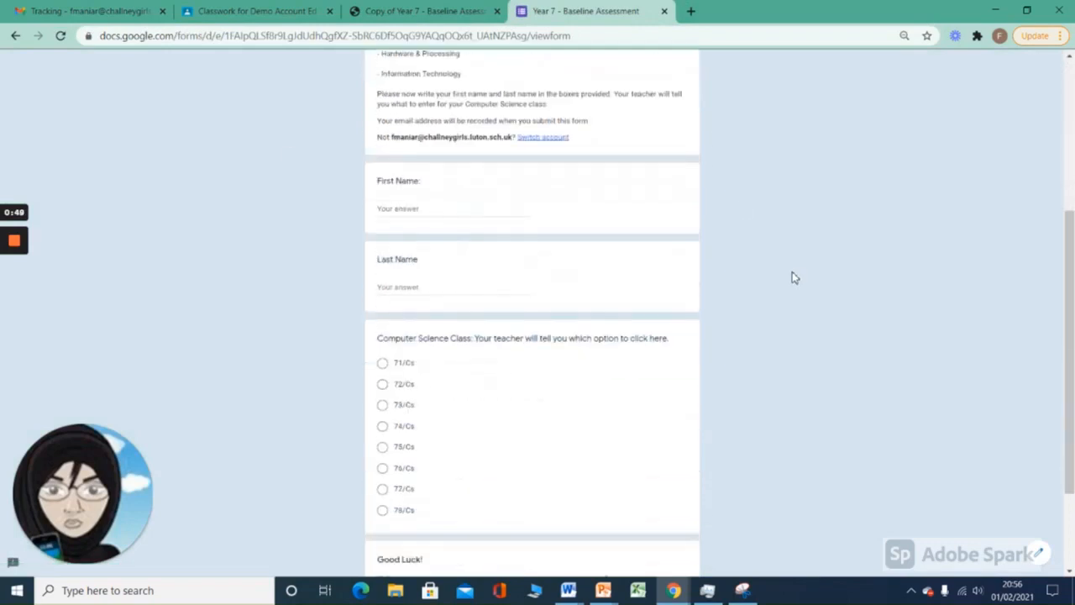
pyautogui.scroll(-2, 791, 273)
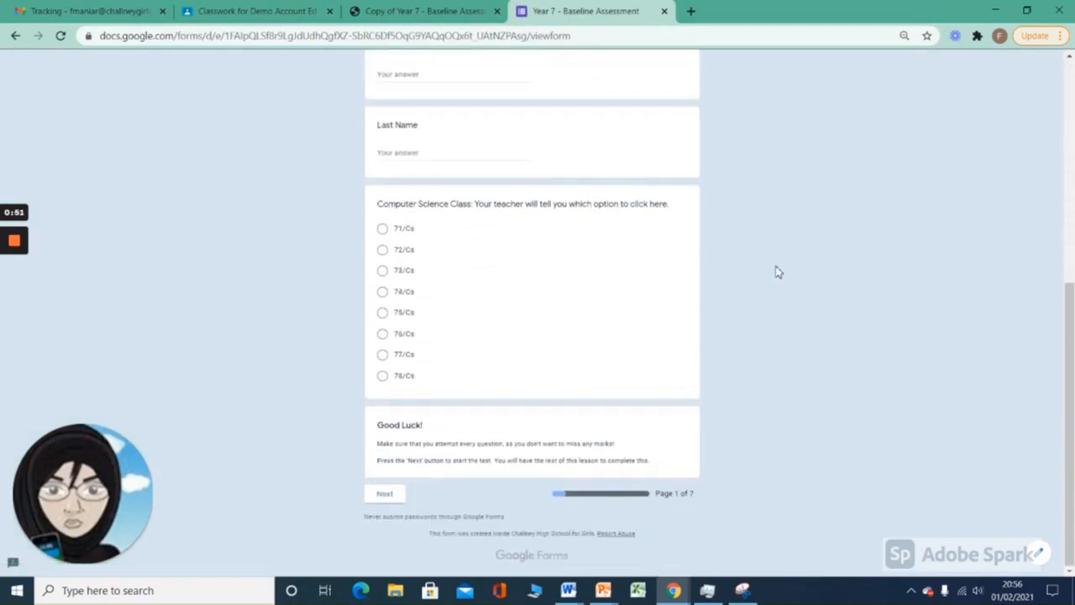
pyautogui.scroll(4, 778, 270)
pyautogui.scroll(1, 775, 270)
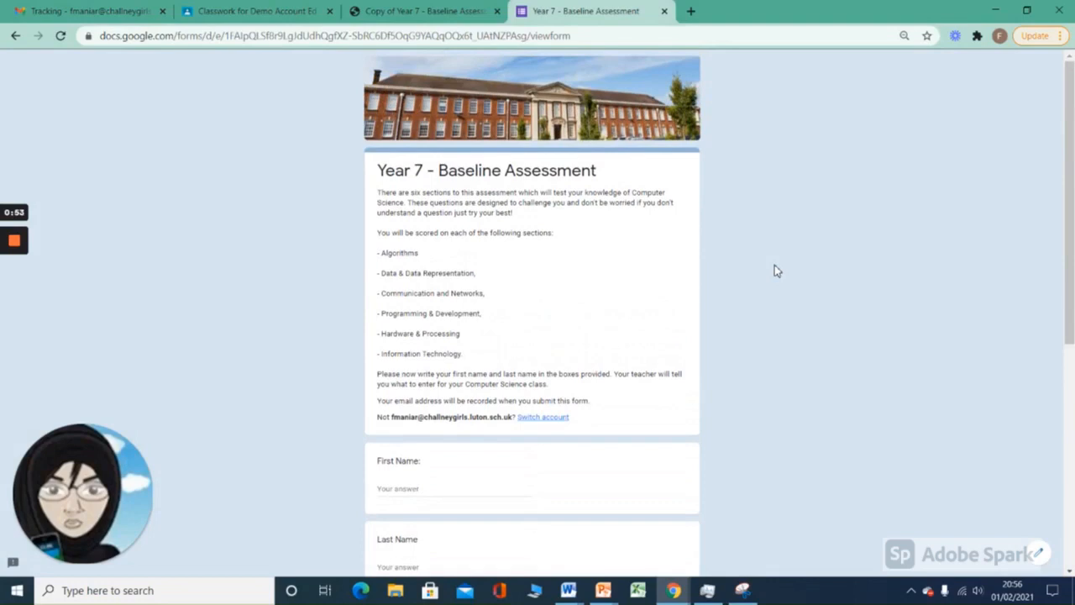
pyautogui.moveTo(5, 293)
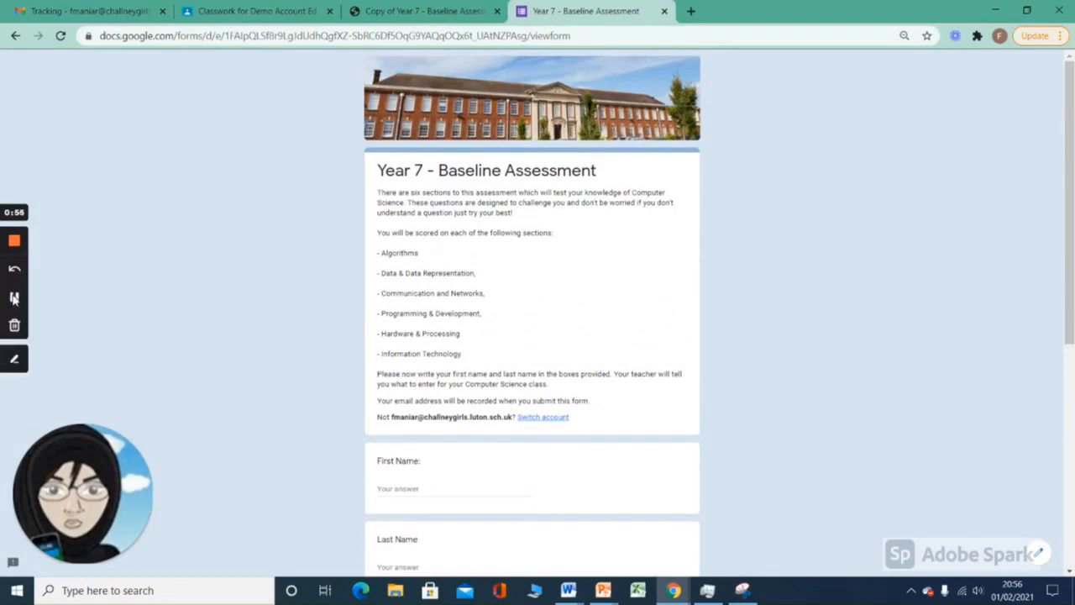
pyautogui.click(14, 298)
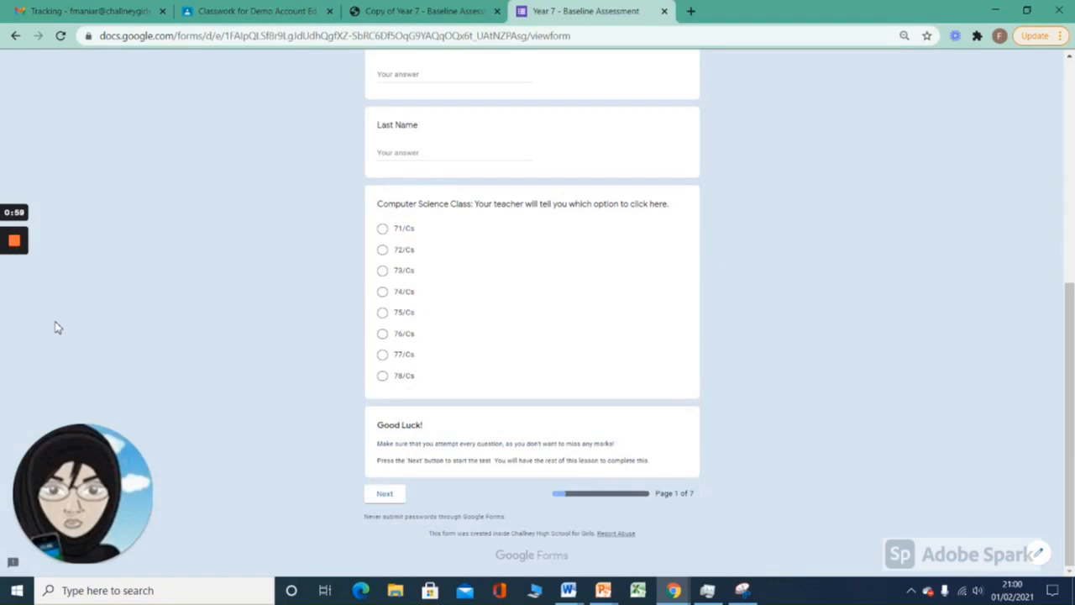
# Step: Choose 76/Cs as the Computer Science class and try to continue to the form's next page
pyautogui.click(383, 336)
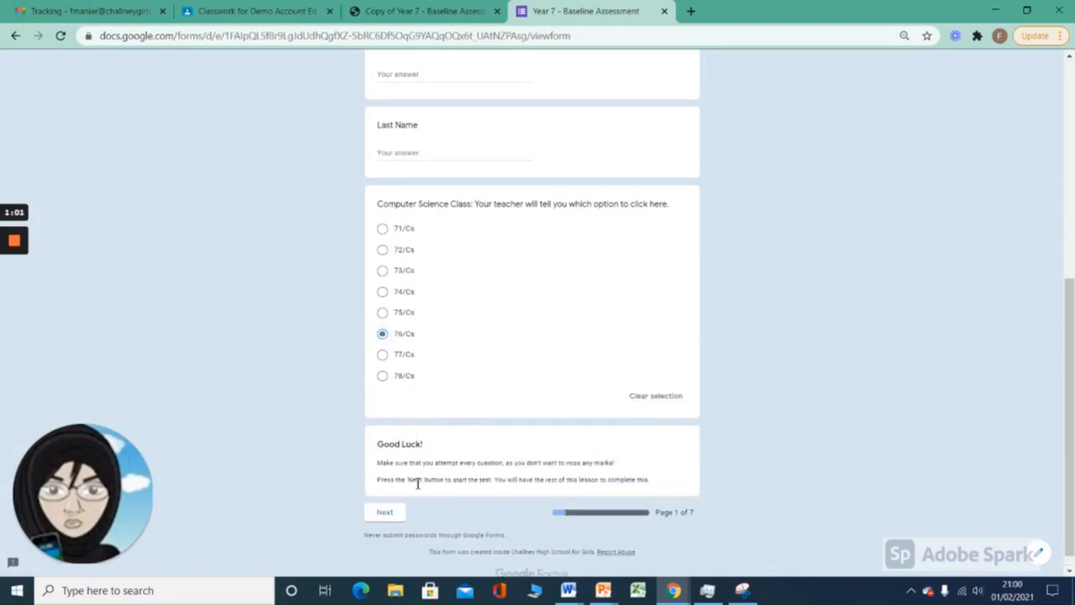
pyautogui.click(384, 515)
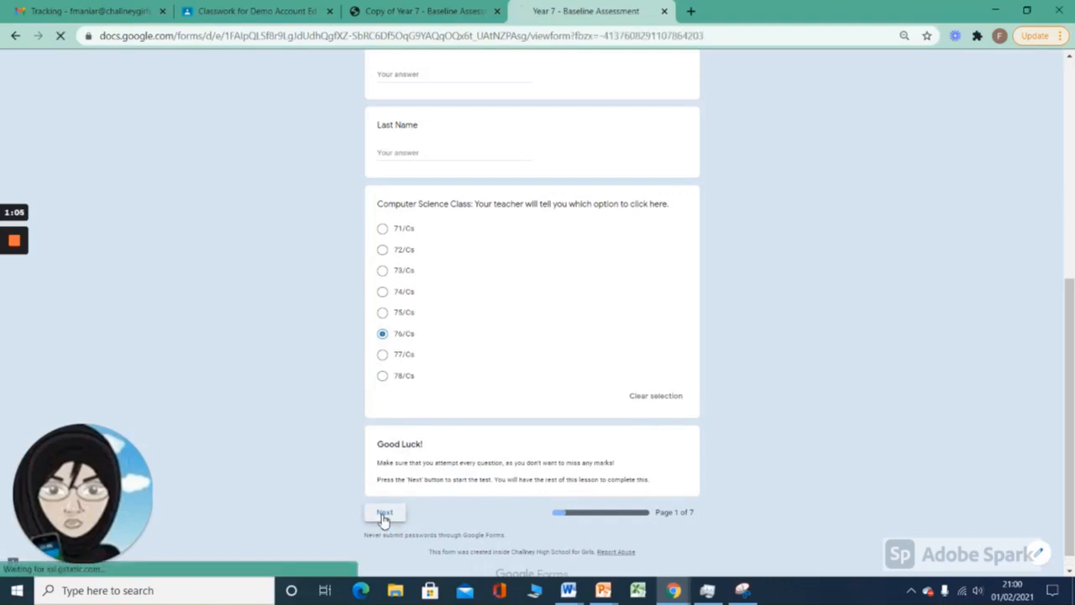